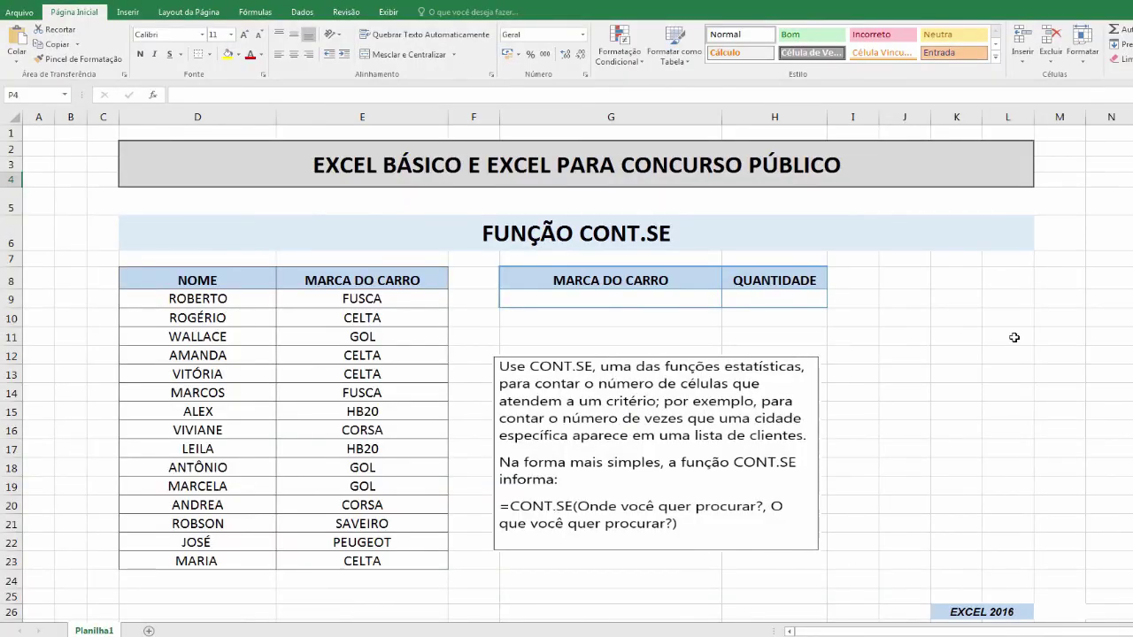
Review the CONT.SE explanation and locate the brand cell G9 and result cell H9.
click(645, 237)
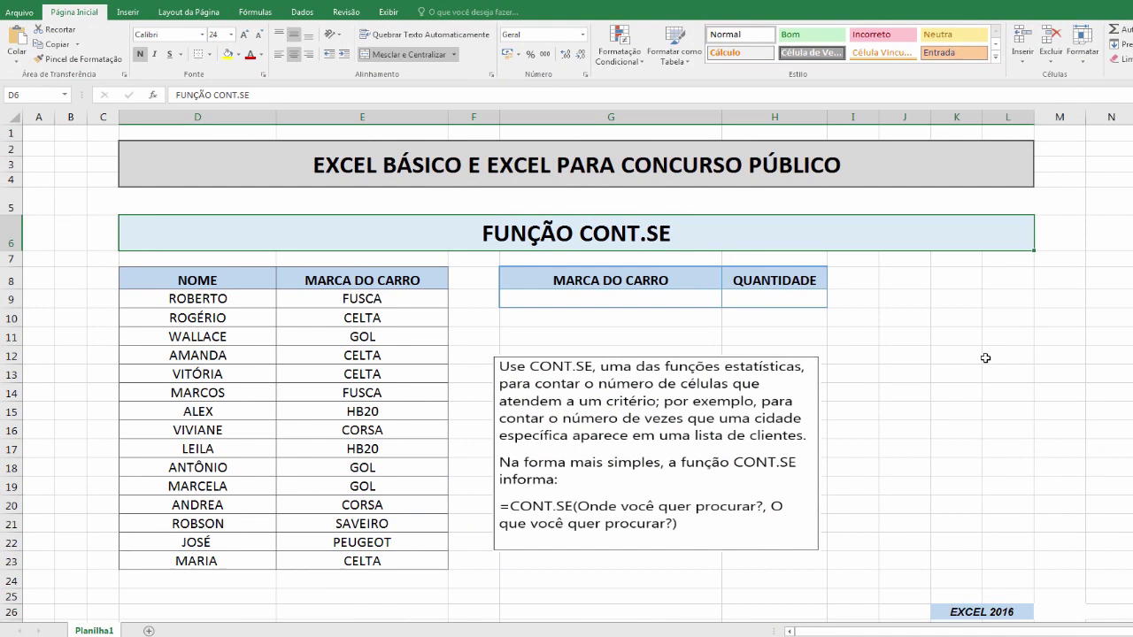
click(962, 375)
click(747, 411)
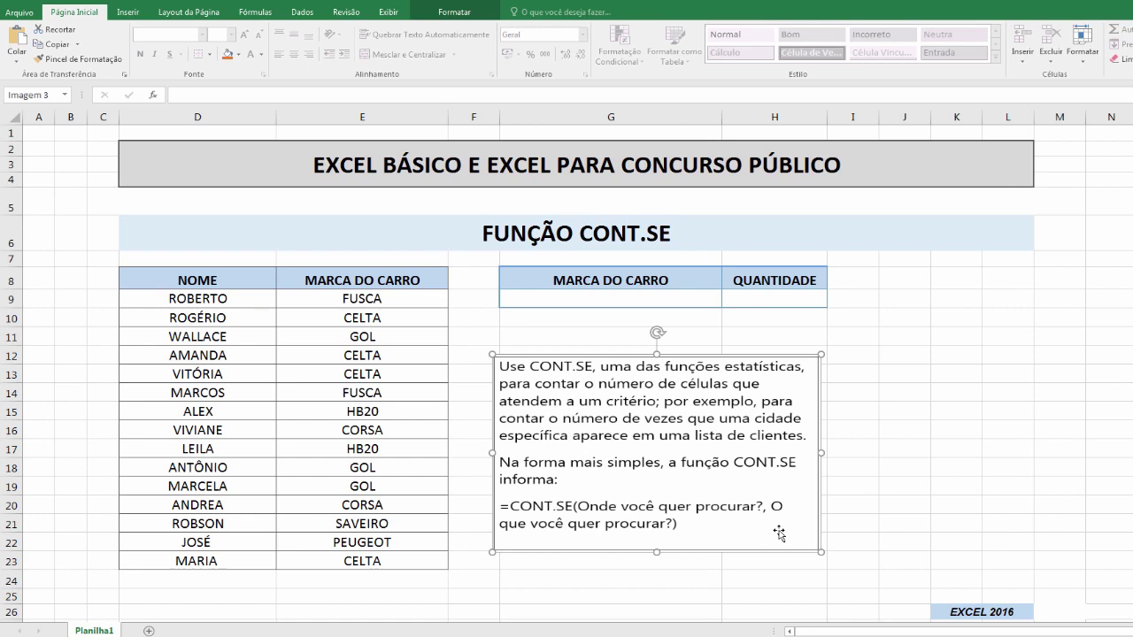
key(Escape)
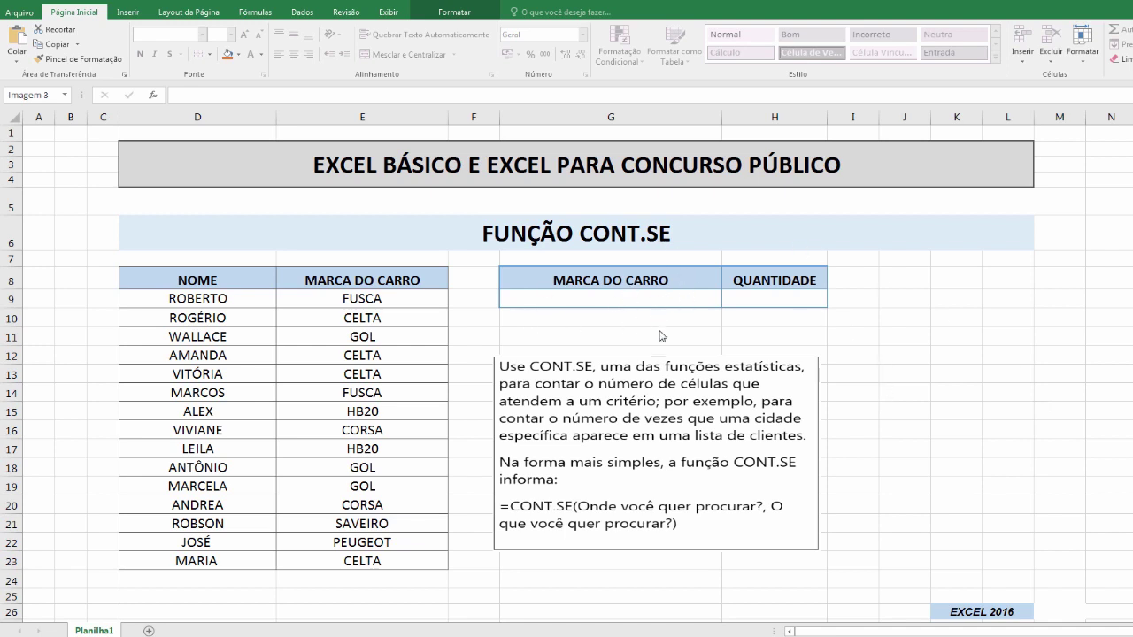
click(574, 296)
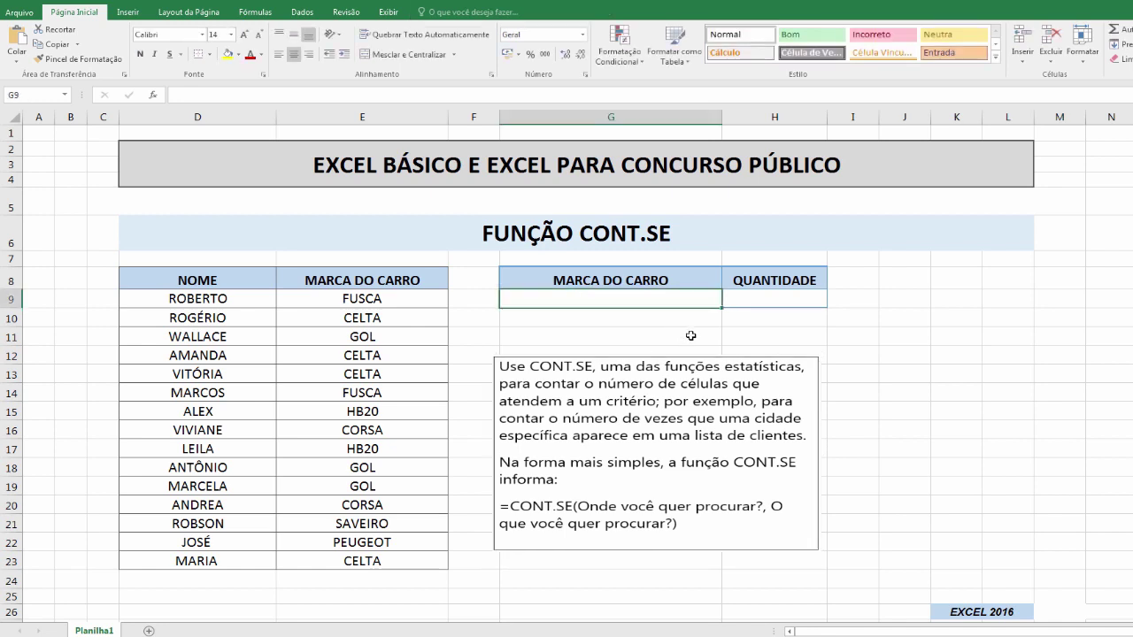
click(771, 298)
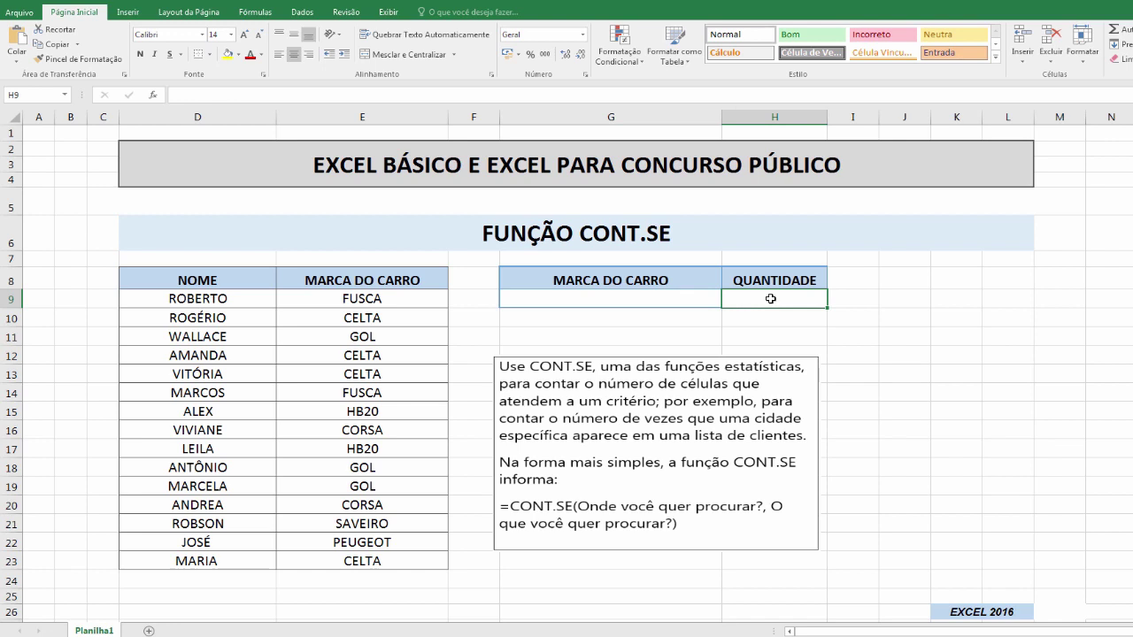
click(627, 304)
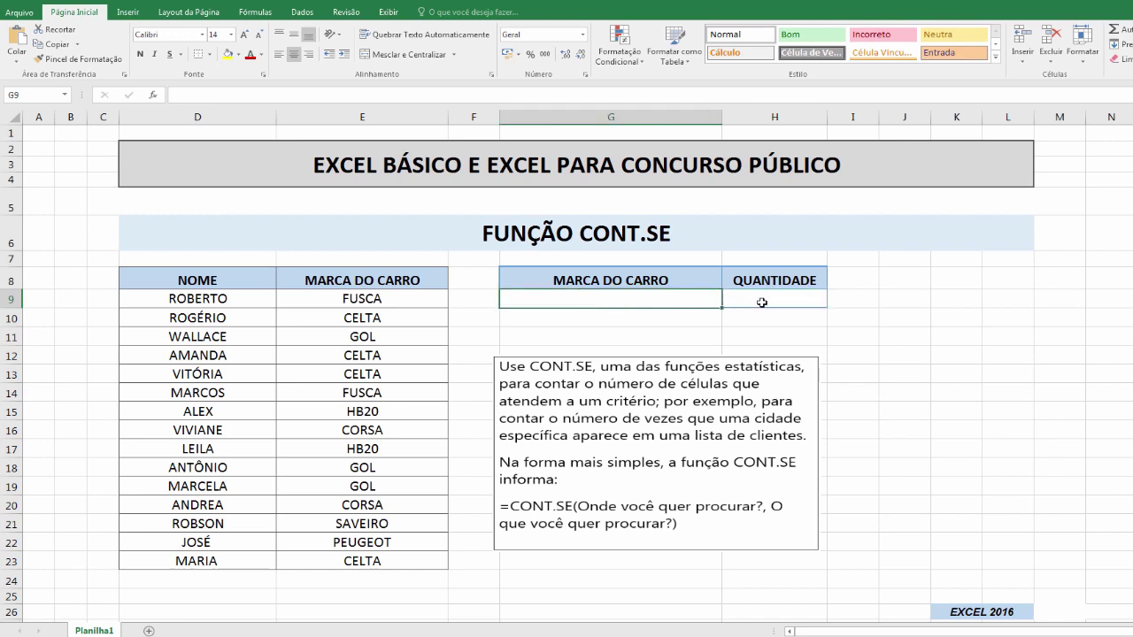
click(761, 303)
click(611, 302)
In H9, type =CONT.SE(E9:E23; to set the car brand range.
click(766, 300)
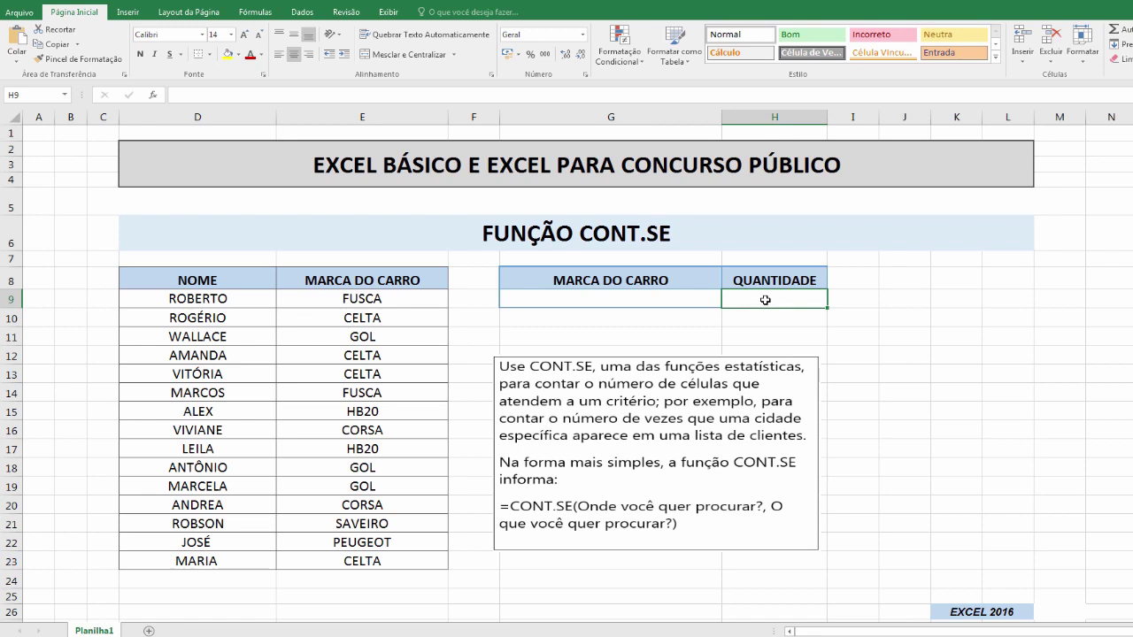
text(=)
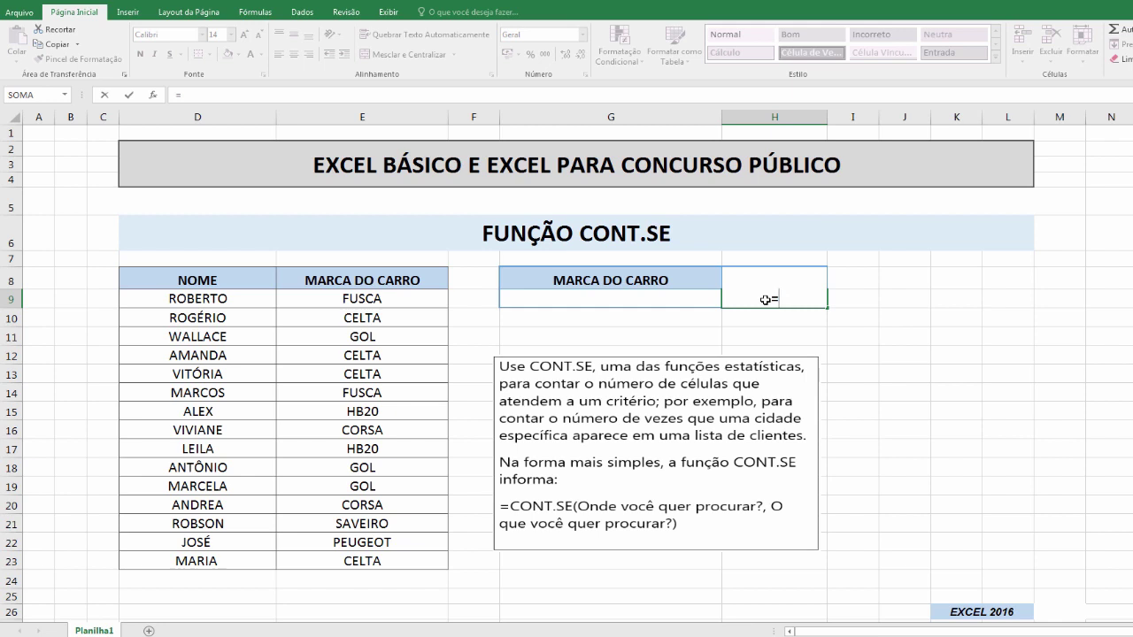
text(CONT)
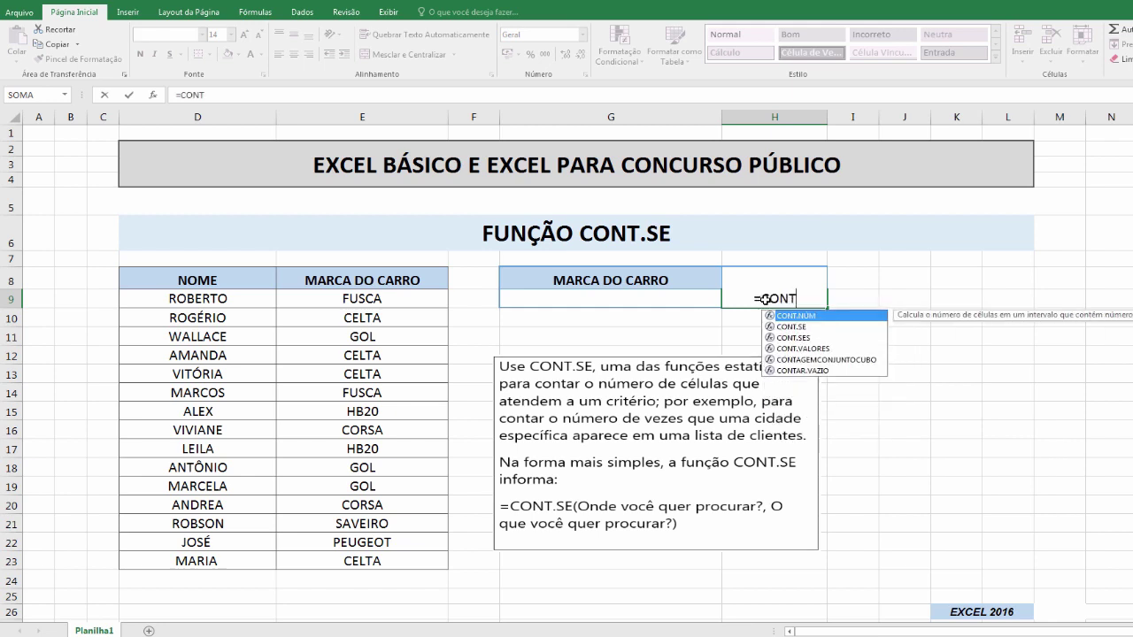
text(.)
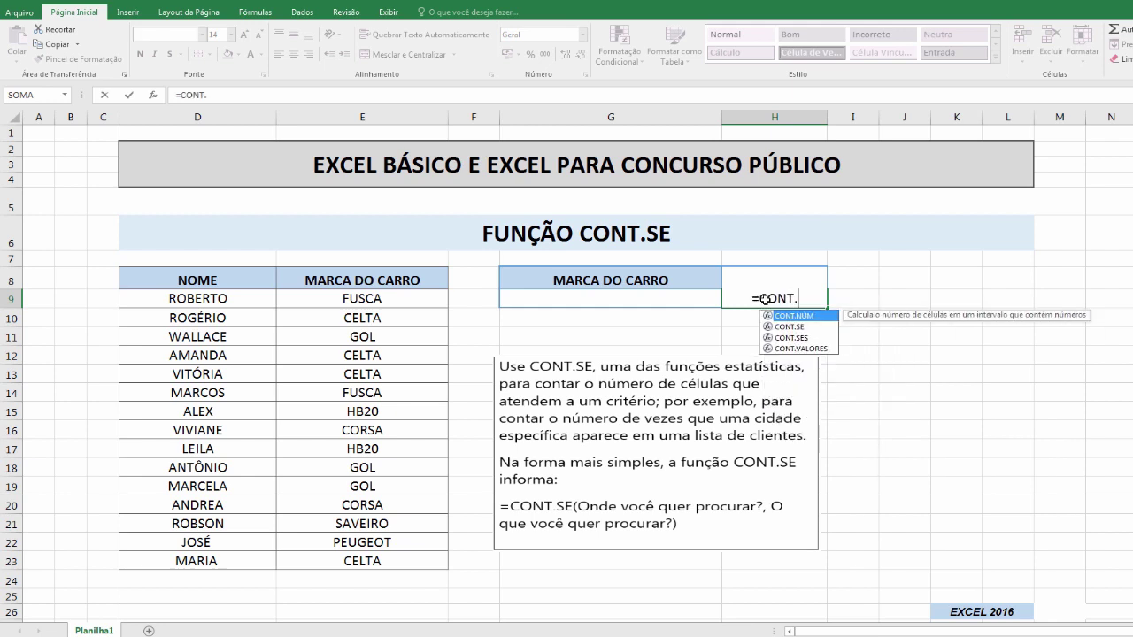
text(SE)
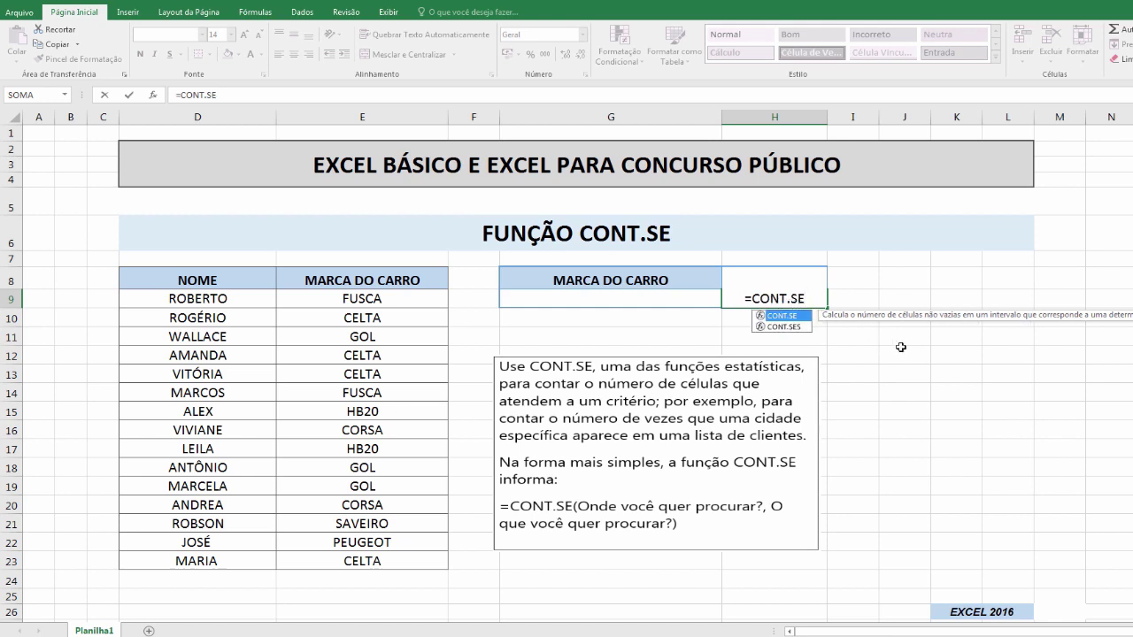
text(()
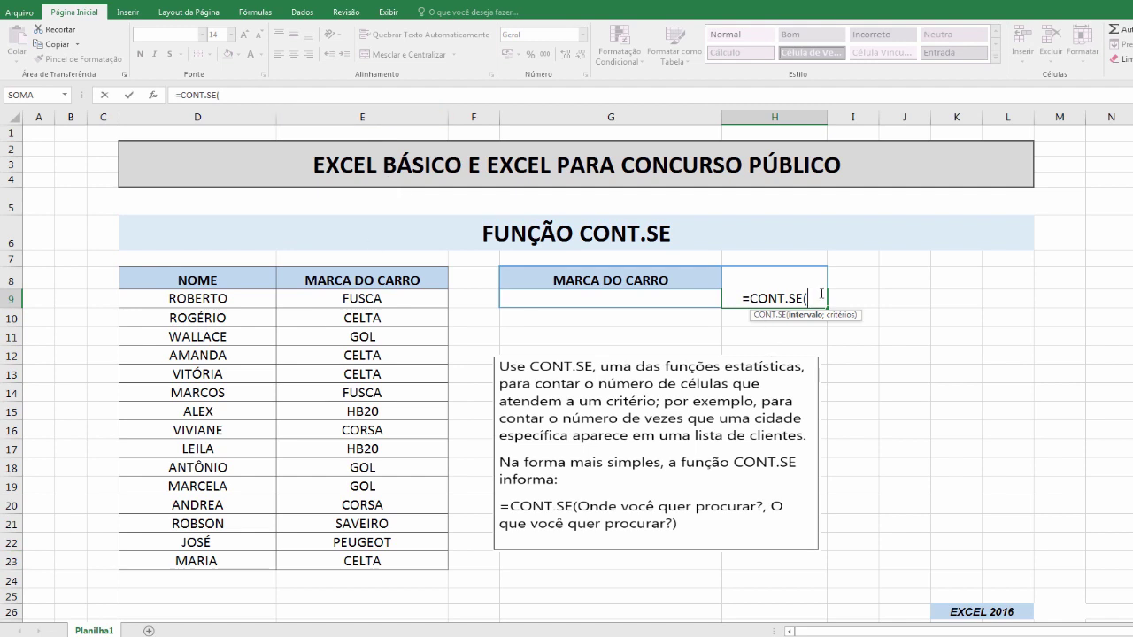
text(E9:)
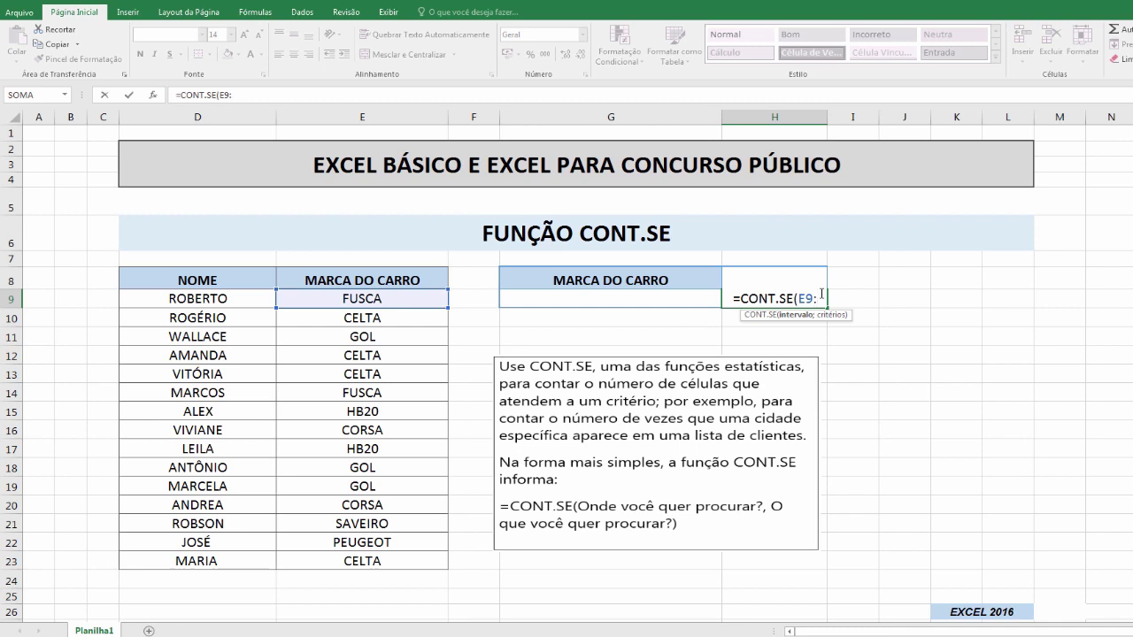
text(E)
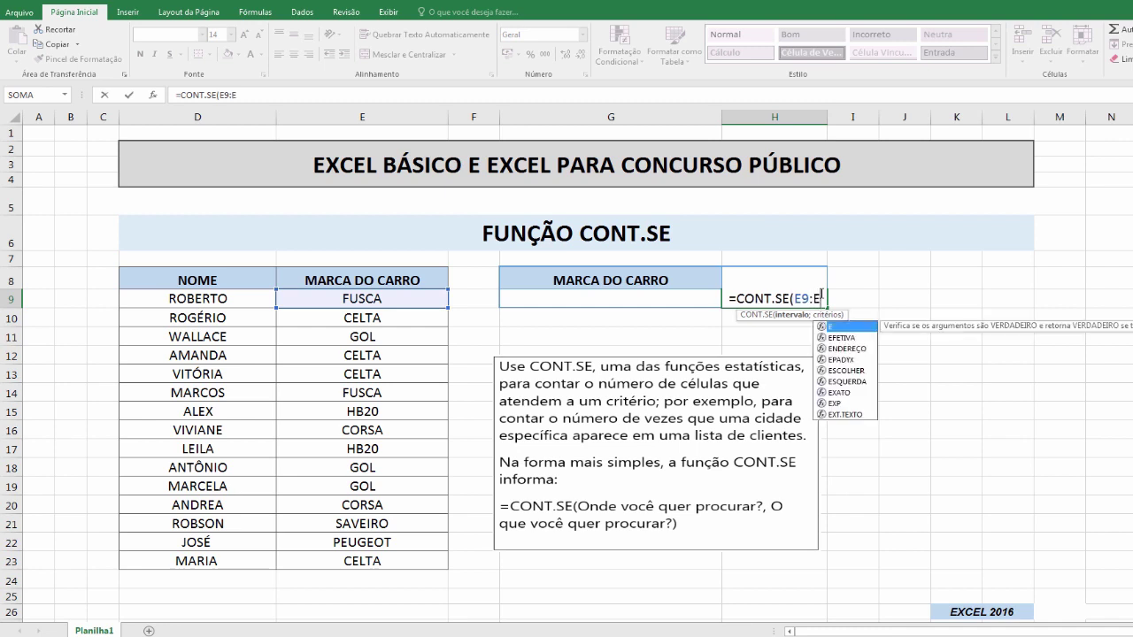
text(23)
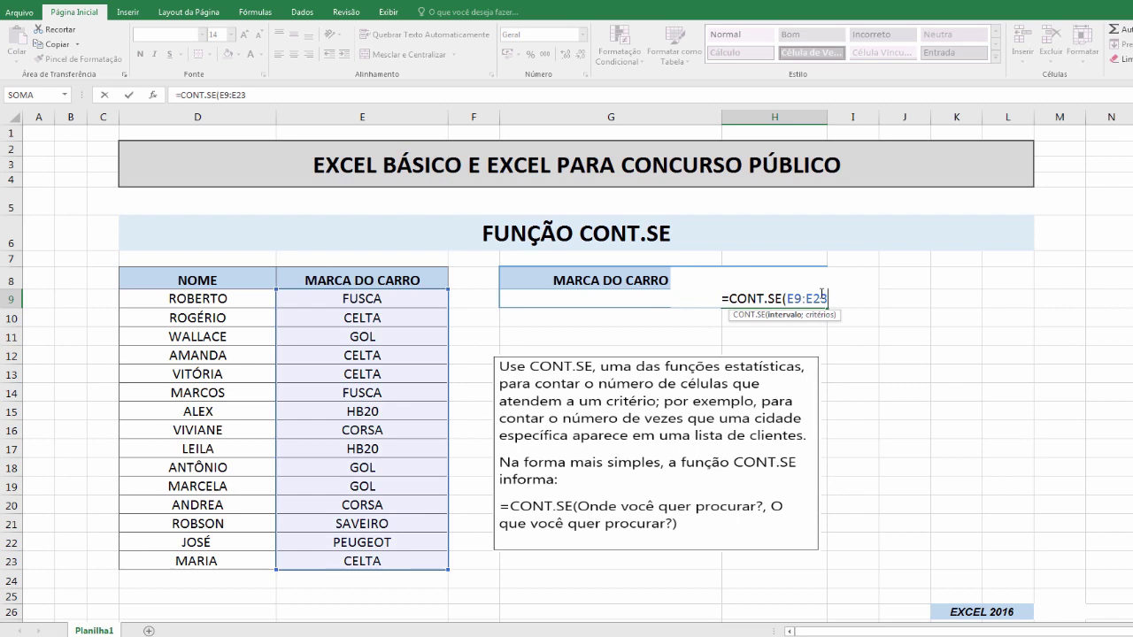
text(;)
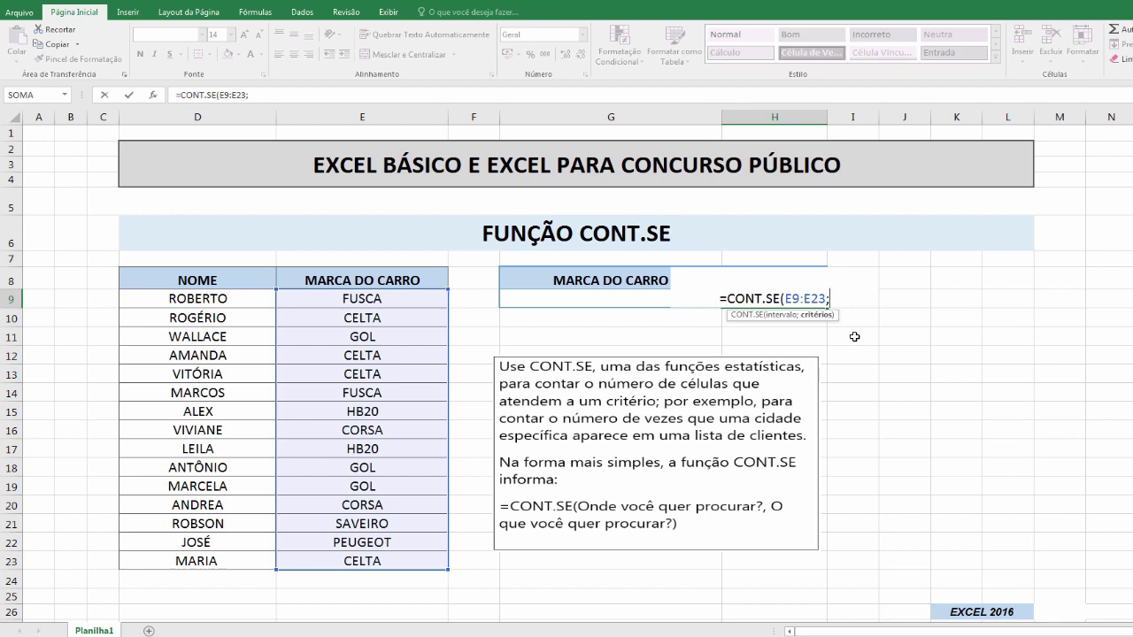
Finish H9 as =CONT.SE(E9:E23; G9) without the stray quote and commit it, showing 0.
text(")
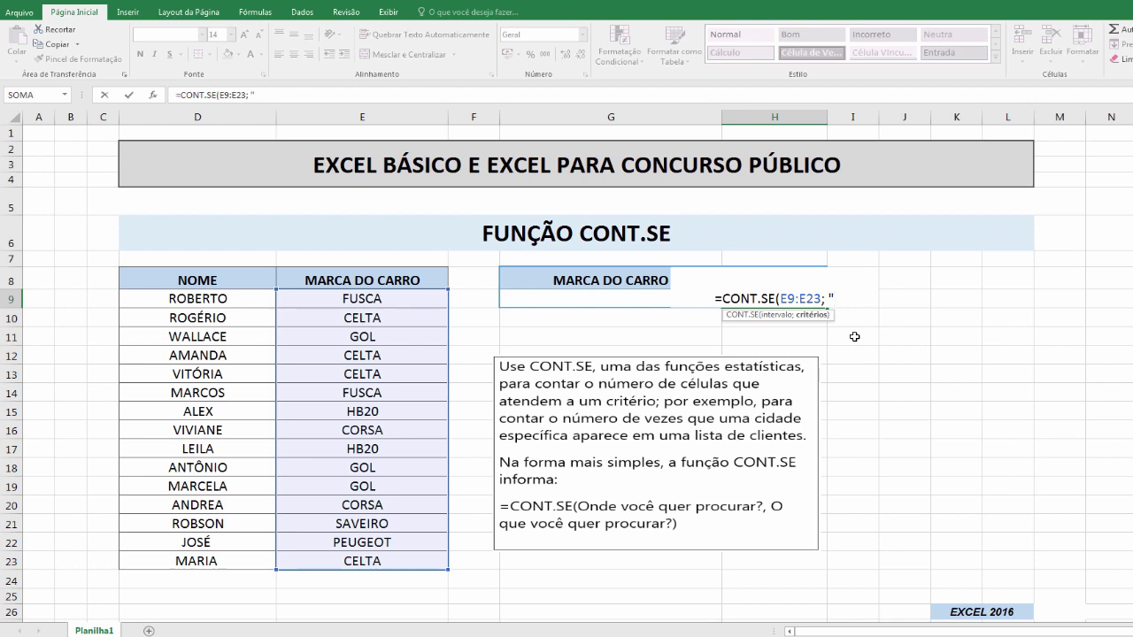
key(BackSpace)
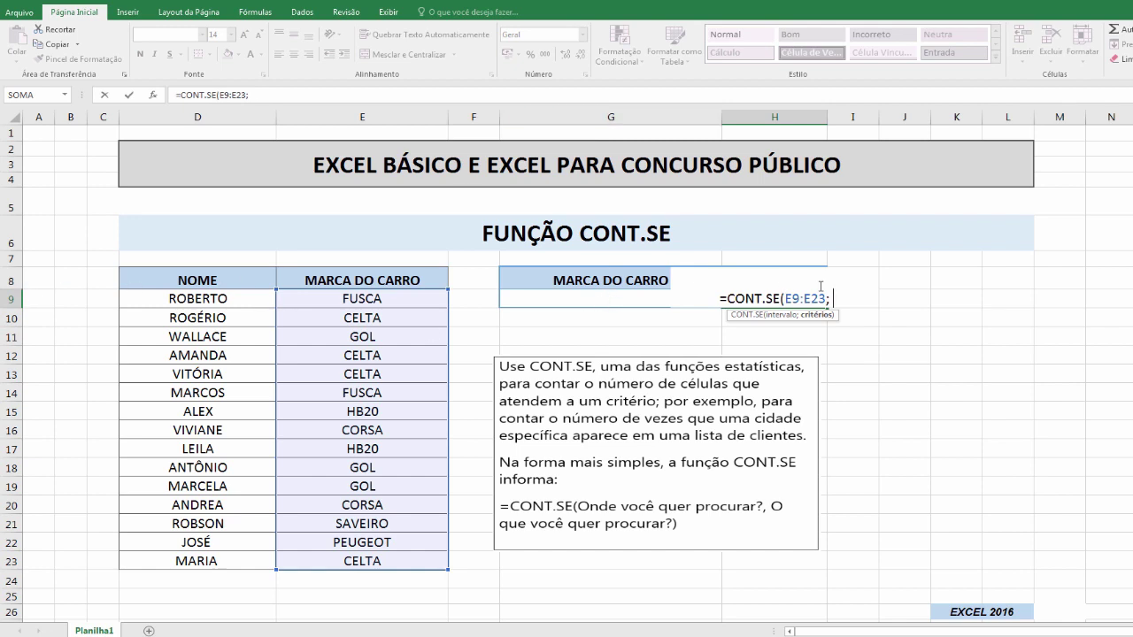
text(G9)
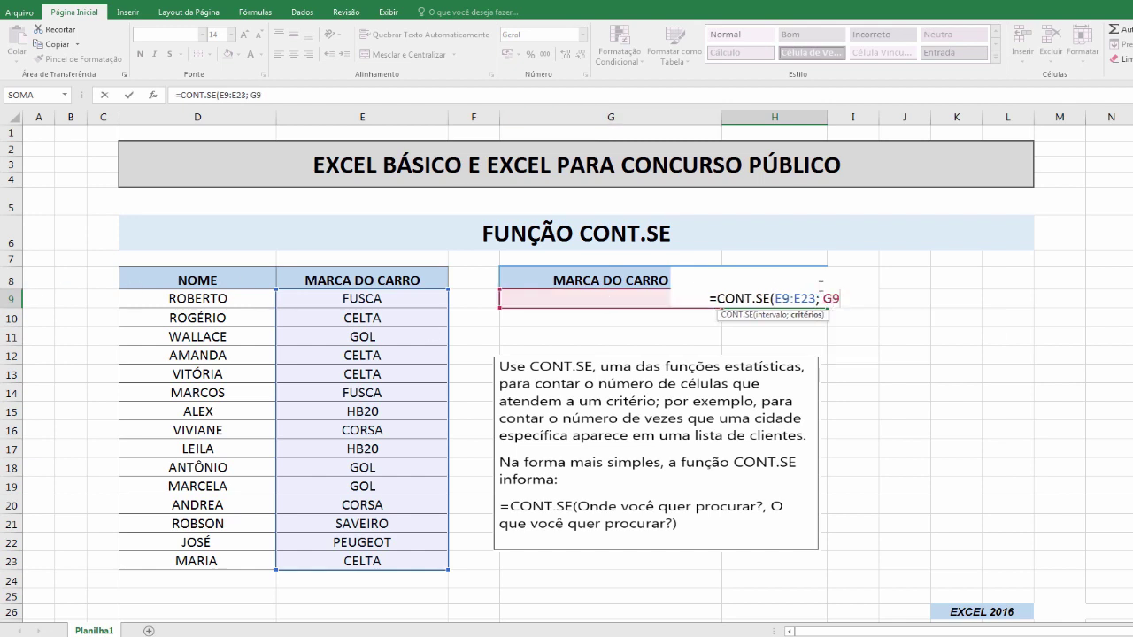
text())
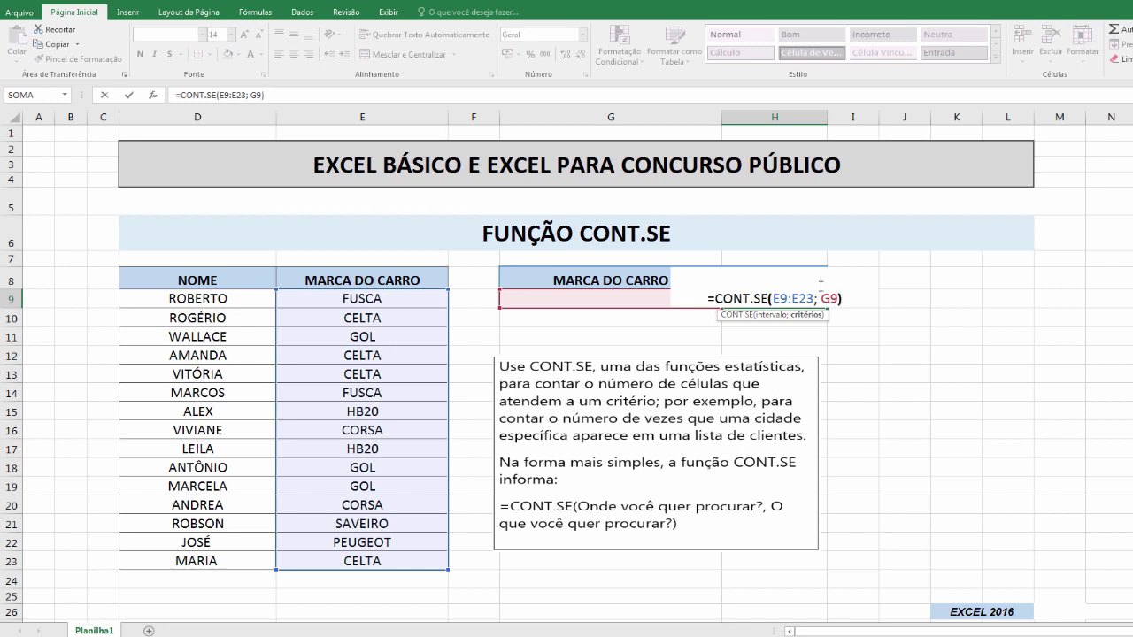
key(Return)
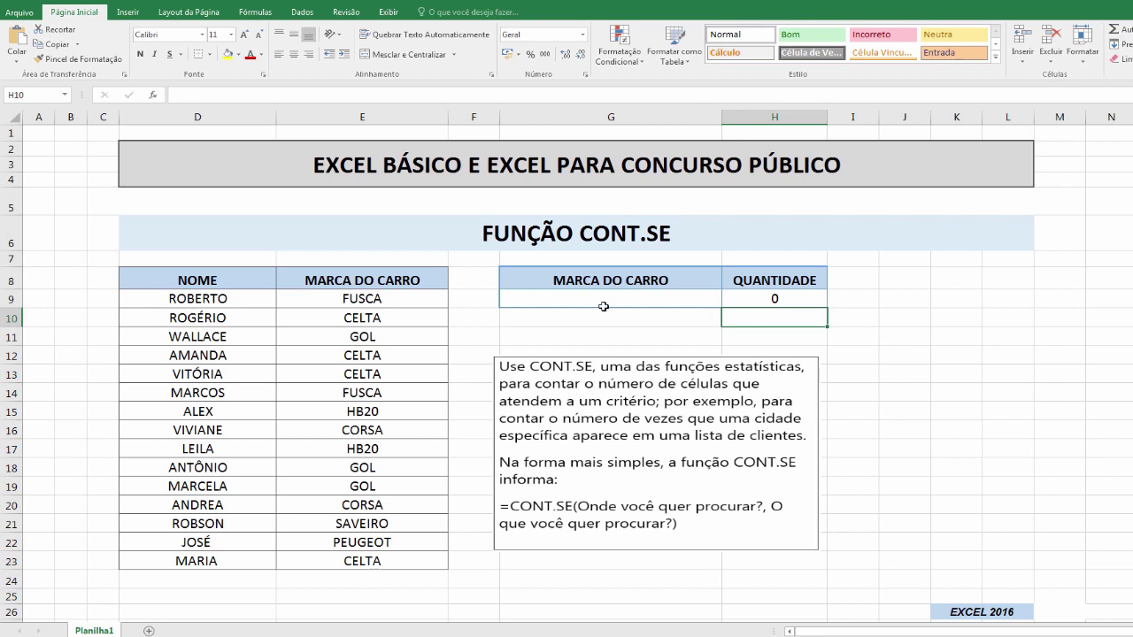
Enter CELTA in G9 and check the CELTA entries in column E behind H9's count of 4.
click(574, 301)
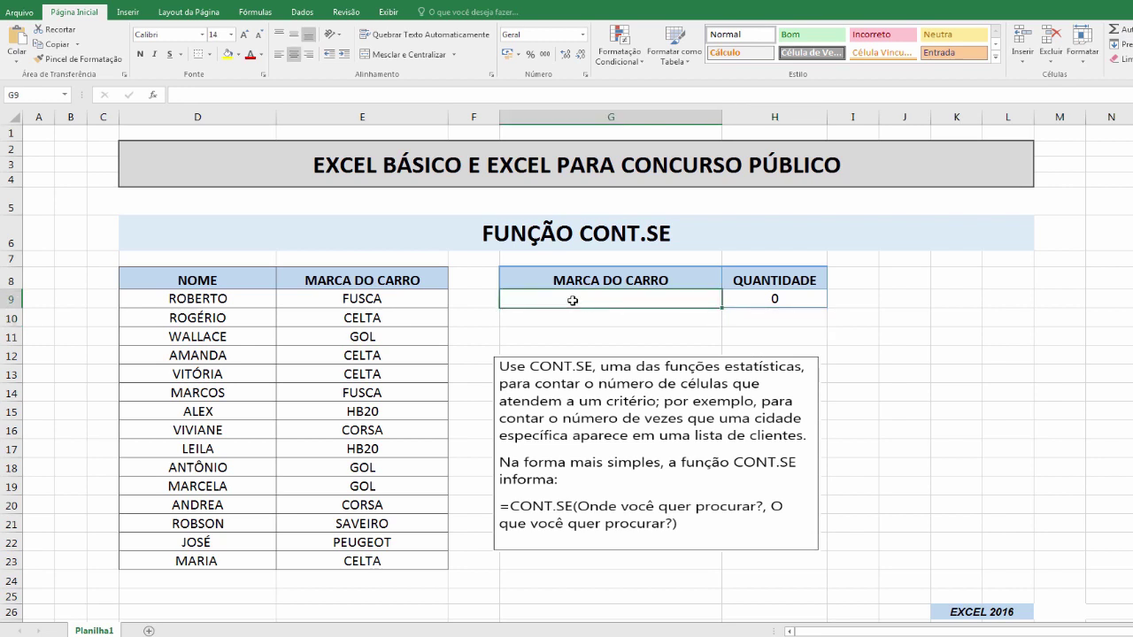
text(CELTA)
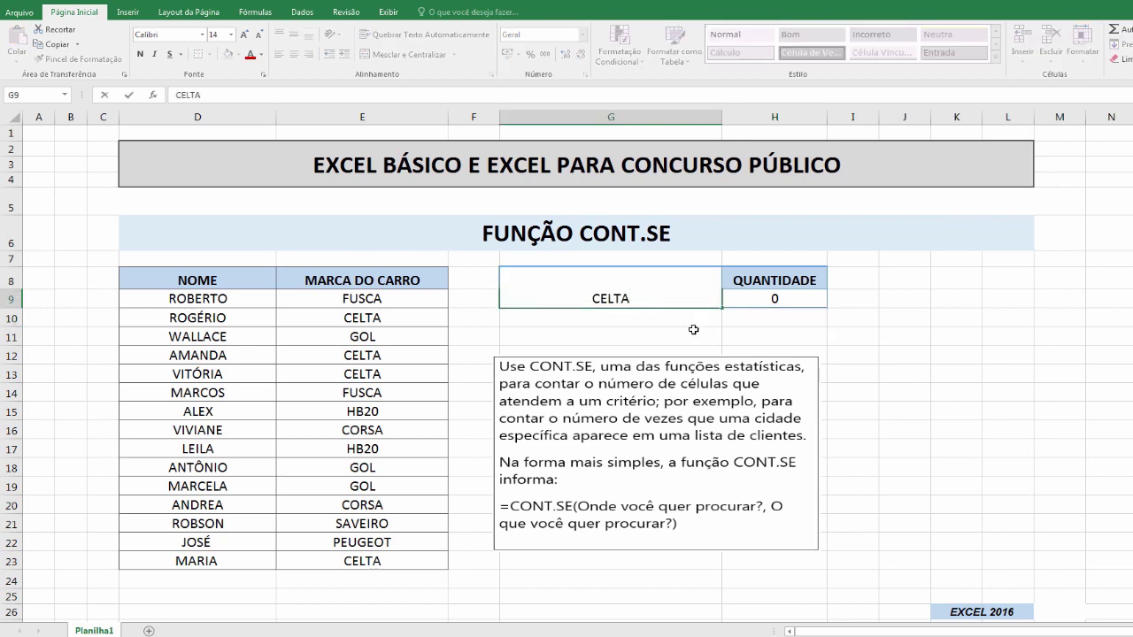
click(692, 330)
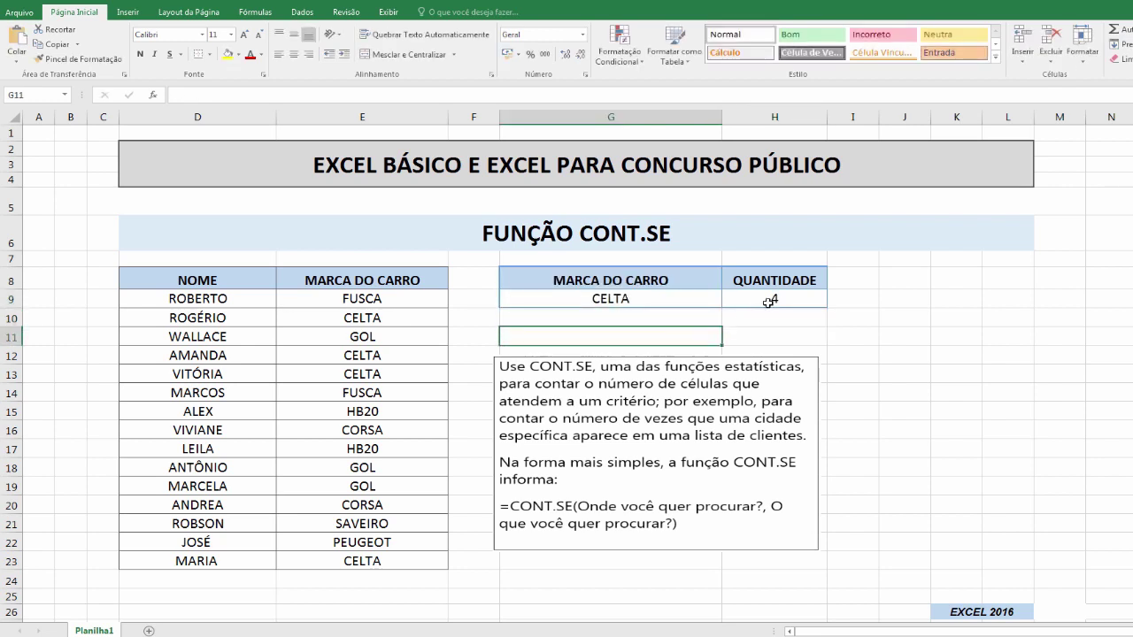
key(Right)
click(396, 320)
click(380, 355)
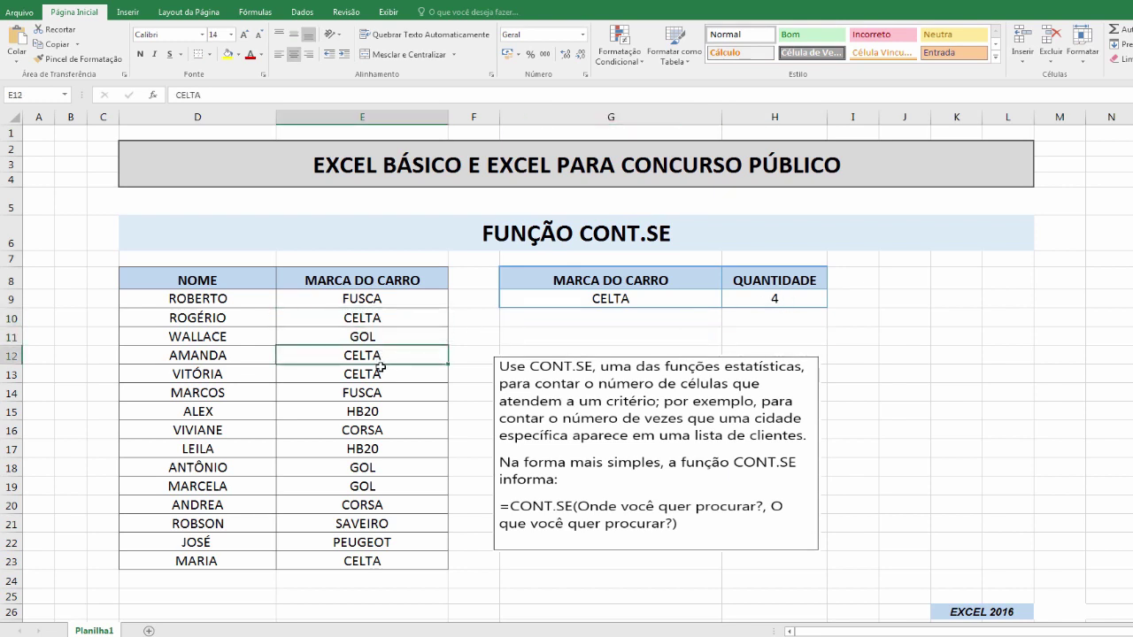
click(380, 369)
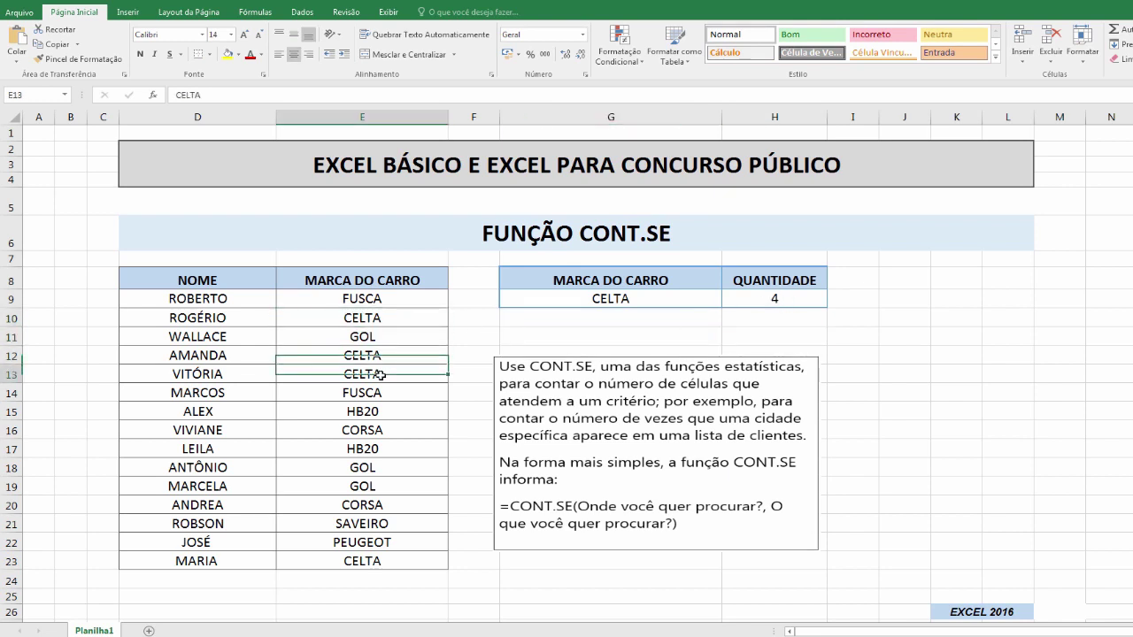
click(374, 561)
Erase CELTA from G9 to make way for a new brand.
double_click(645, 299)
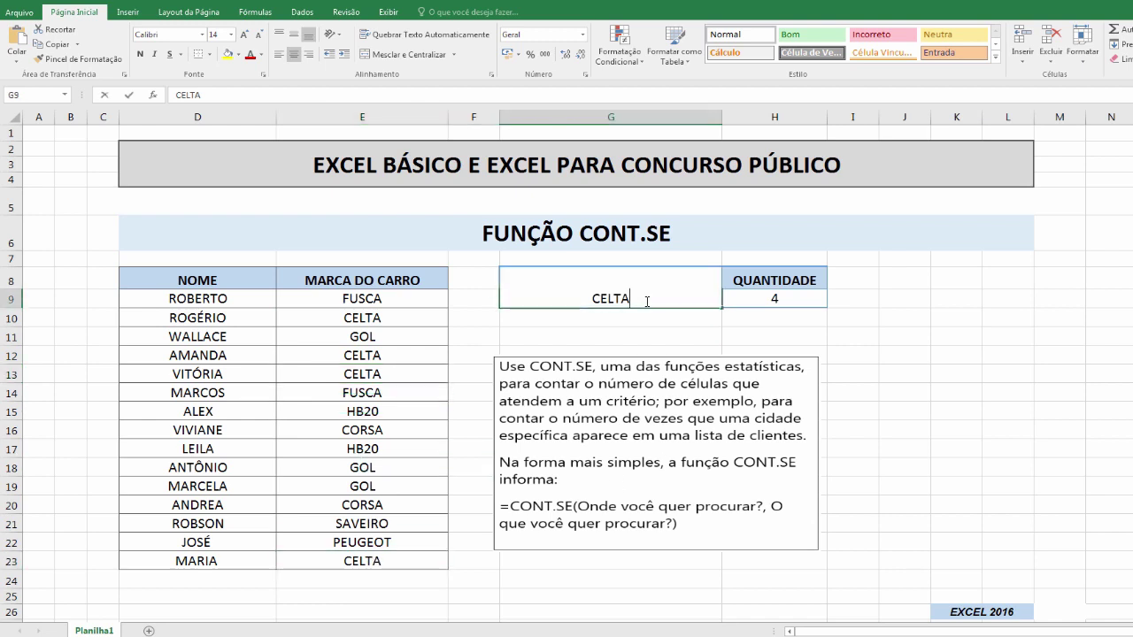
key(BackSpace)
key(BackSpace)
key(BackSpace)
key(BackSpace)
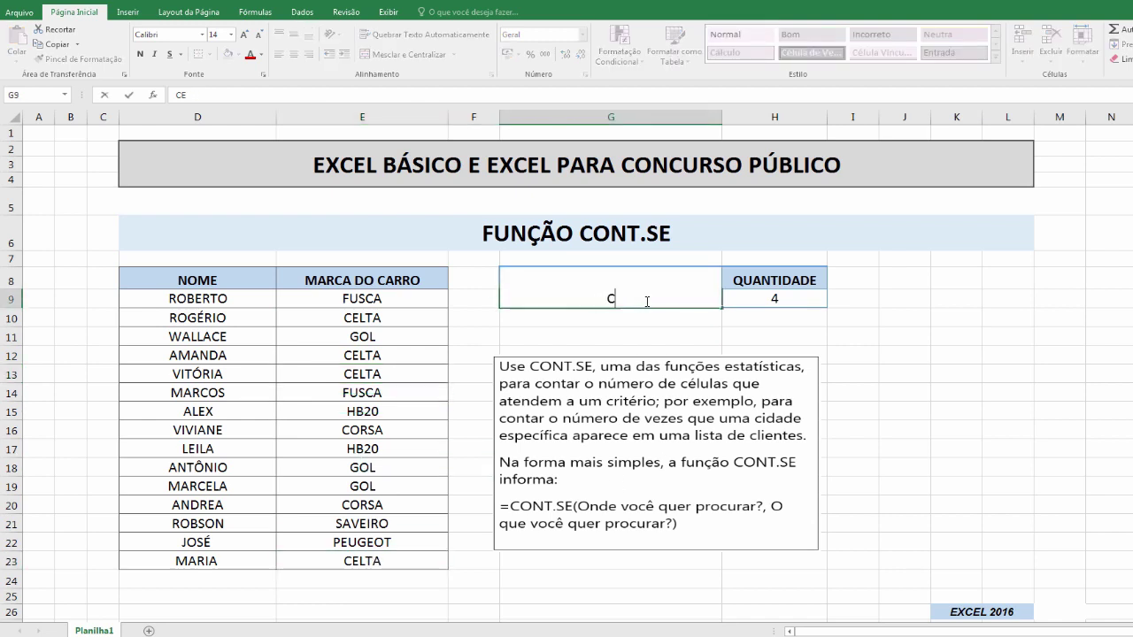
key(BackSpace)
Enter GOL in G9 so H9 counts 3, then erase it.
text(GOL)
click(706, 338)
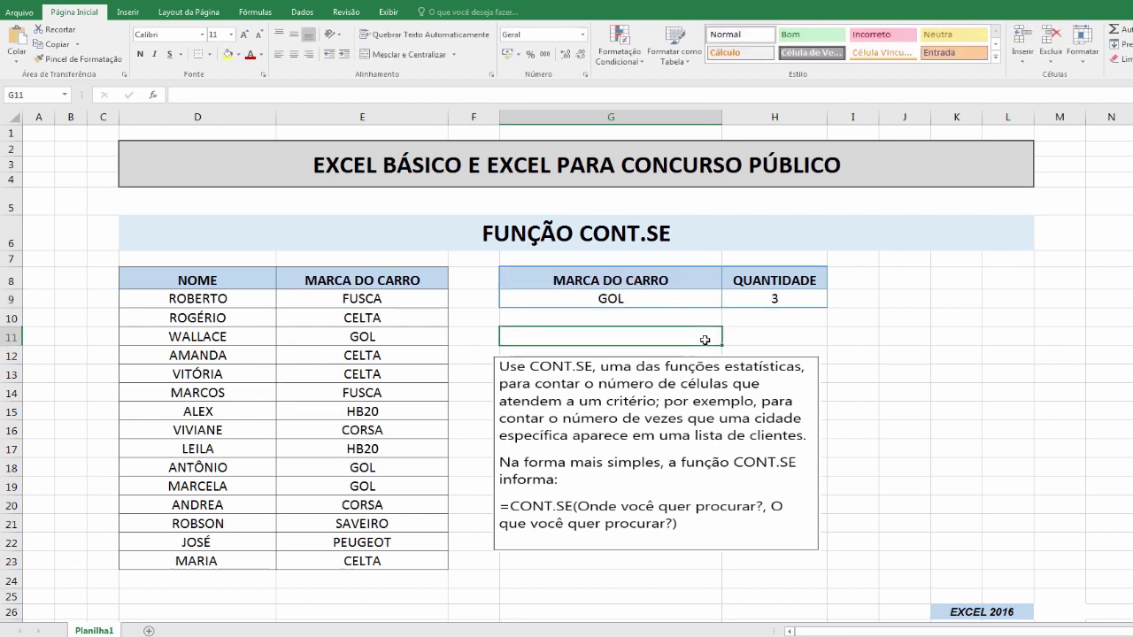
click(650, 317)
double_click(636, 298)
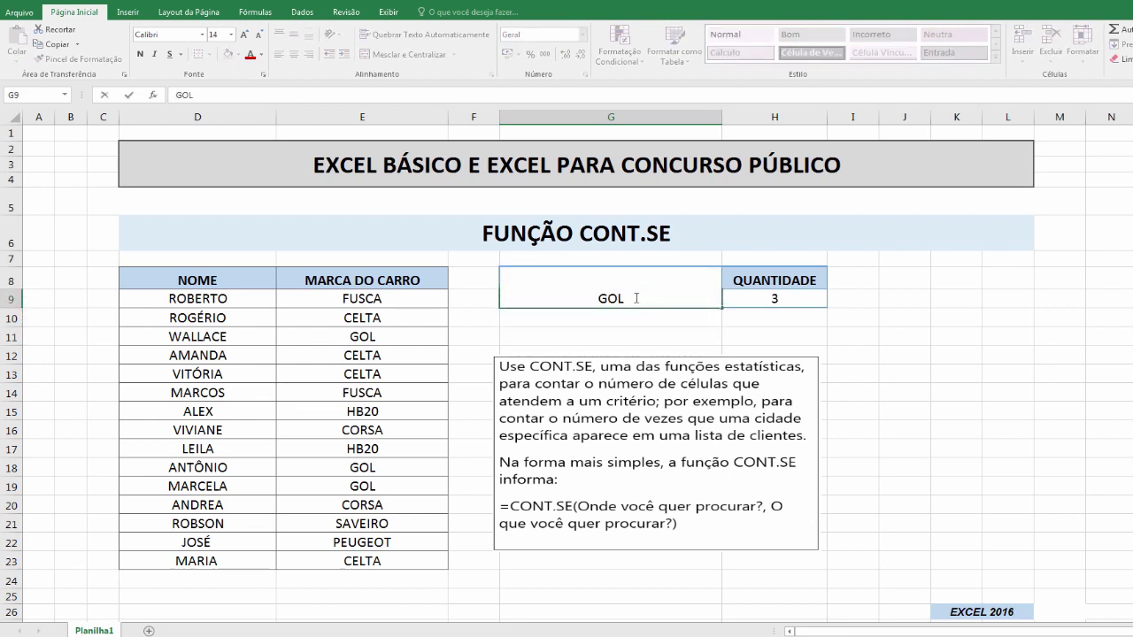
key(BackSpace)
key(BackSpace)
key(BackSpace)
Enter CORSA in G9 and check its entries in column E, with H9 showing 2.
text(CO)
text(RSA)
key(Return)
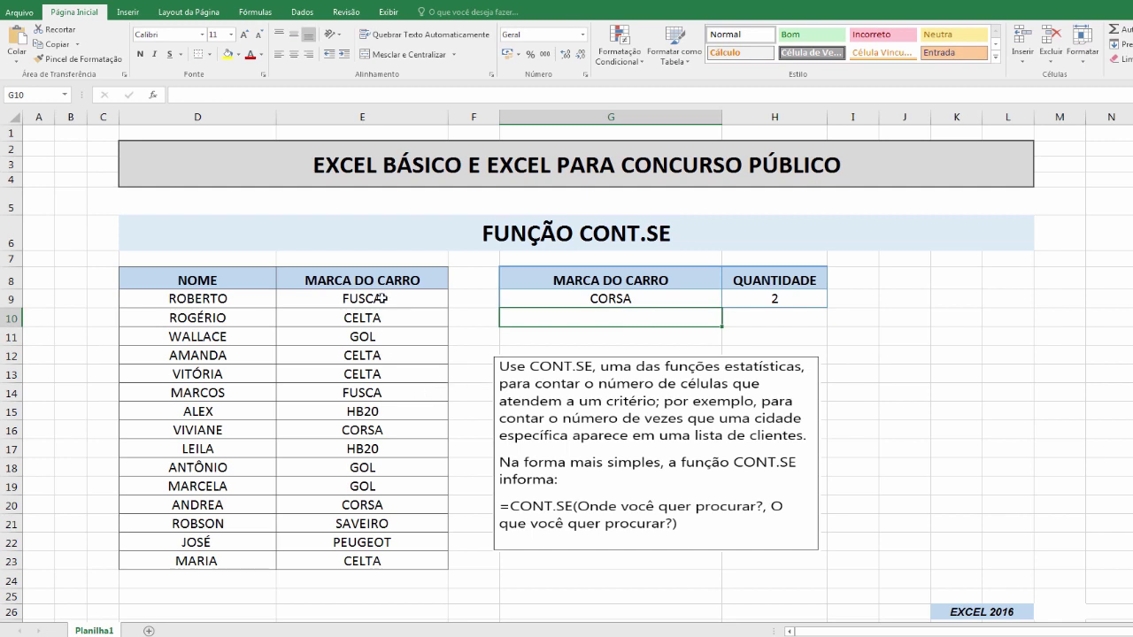
click(376, 432)
click(362, 449)
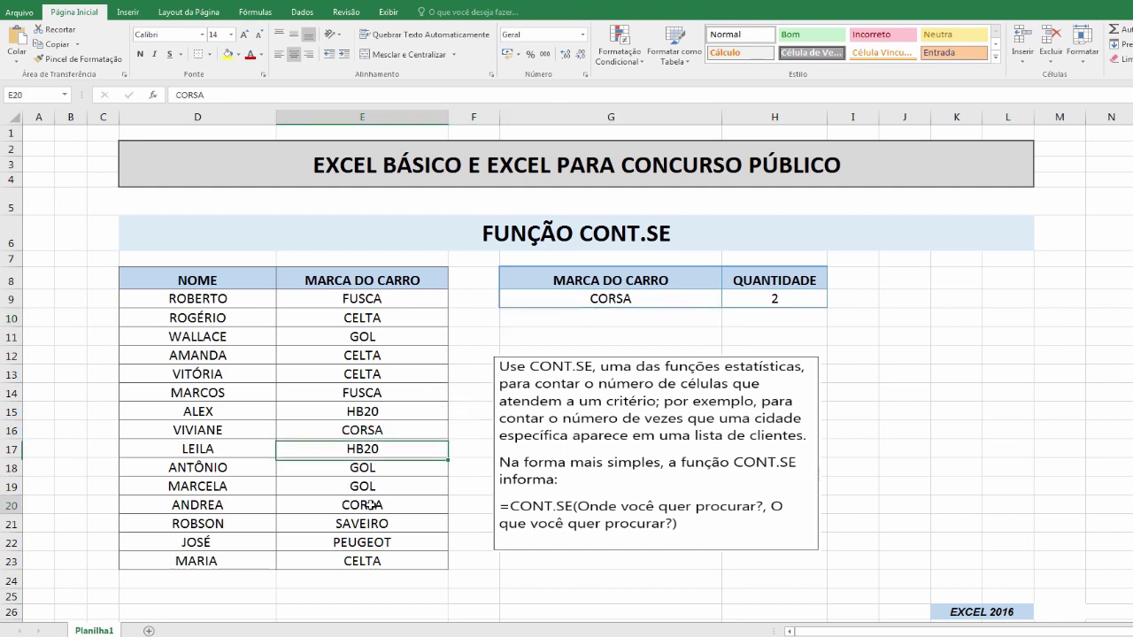
click(368, 505)
click(713, 341)
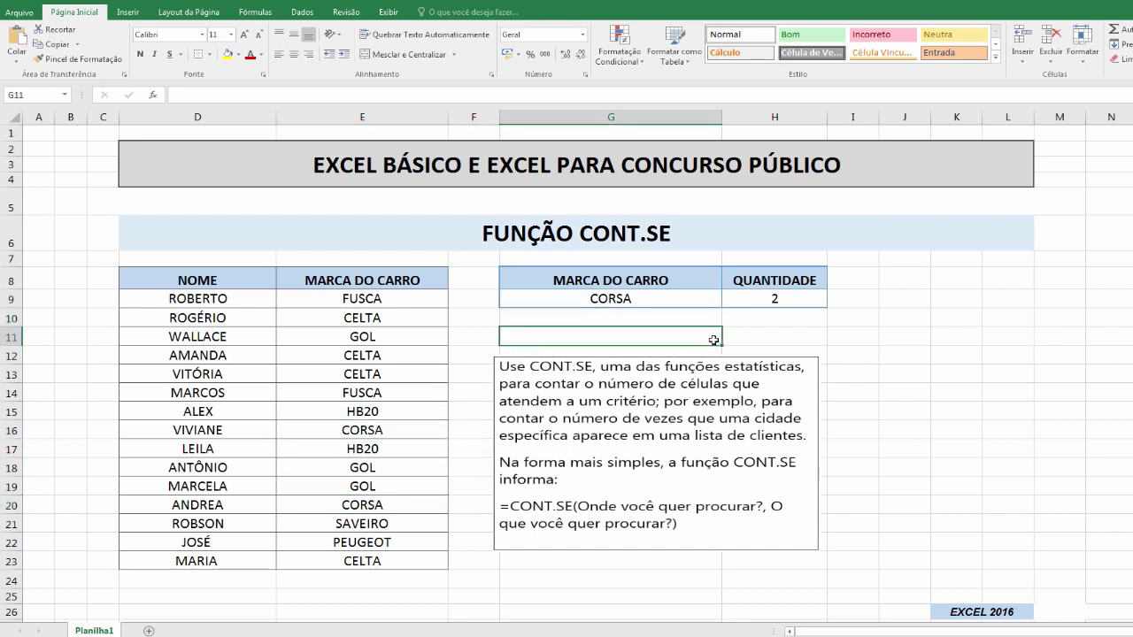